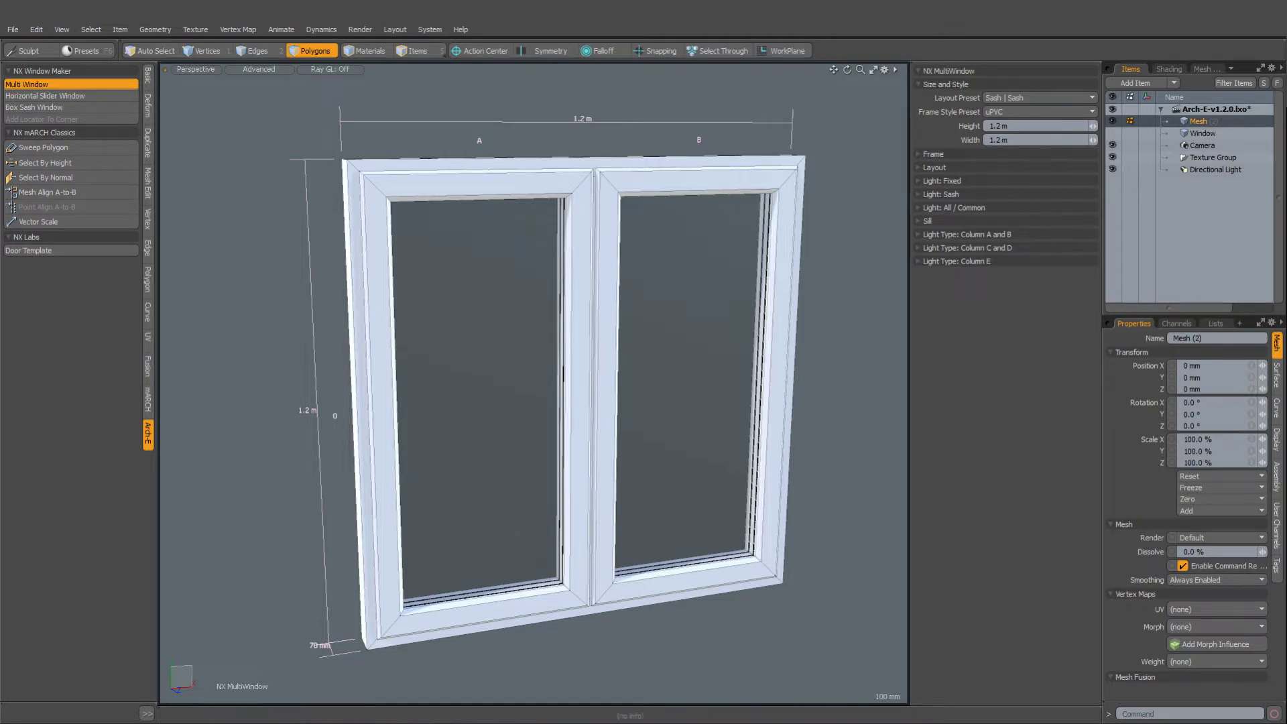
- Examine the window's Layout, Light: Fixed, Light: Sash and Sill parameter groups
left_click(934, 167)
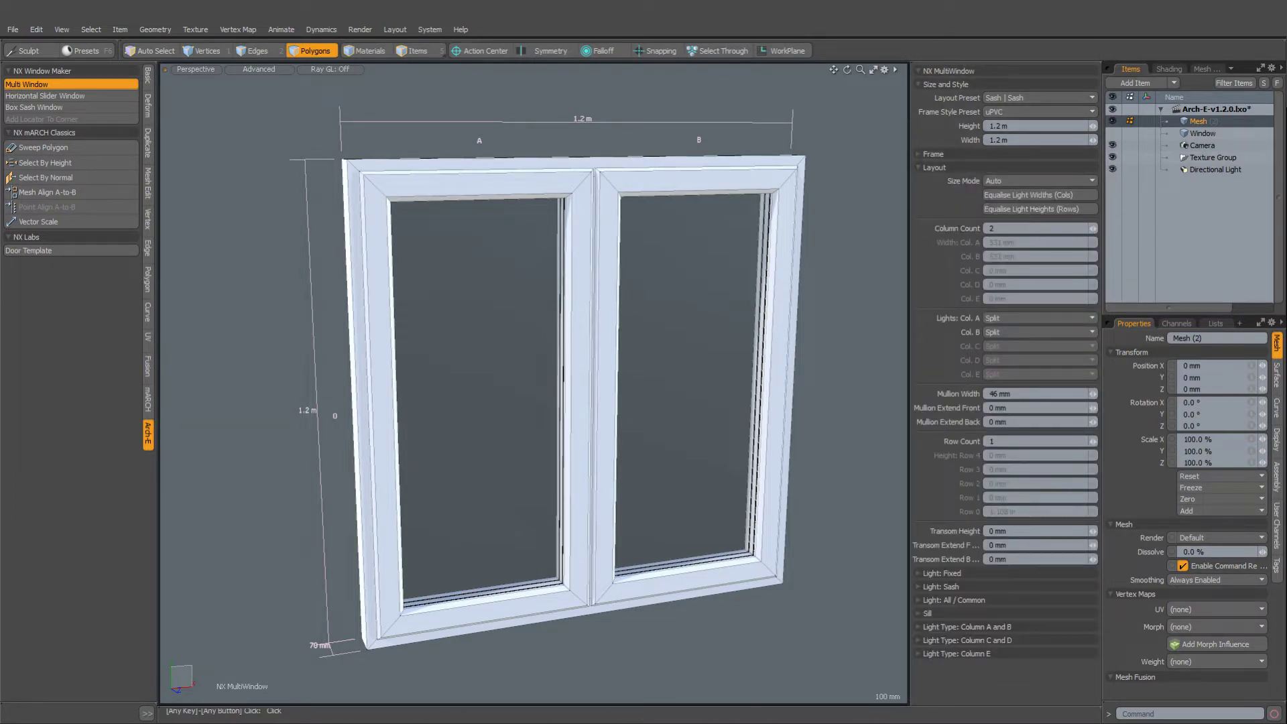
left_click(942, 573)
left_click(934, 167)
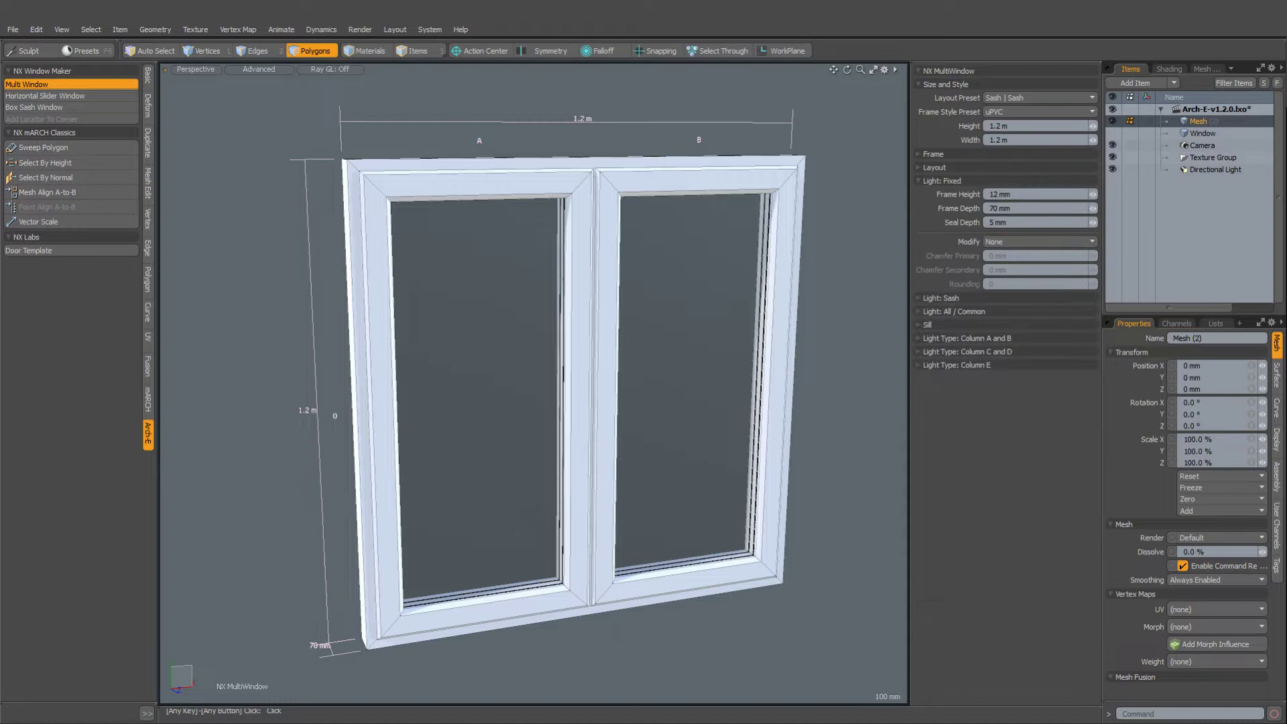
left_click(941, 181)
left_click(941, 194)
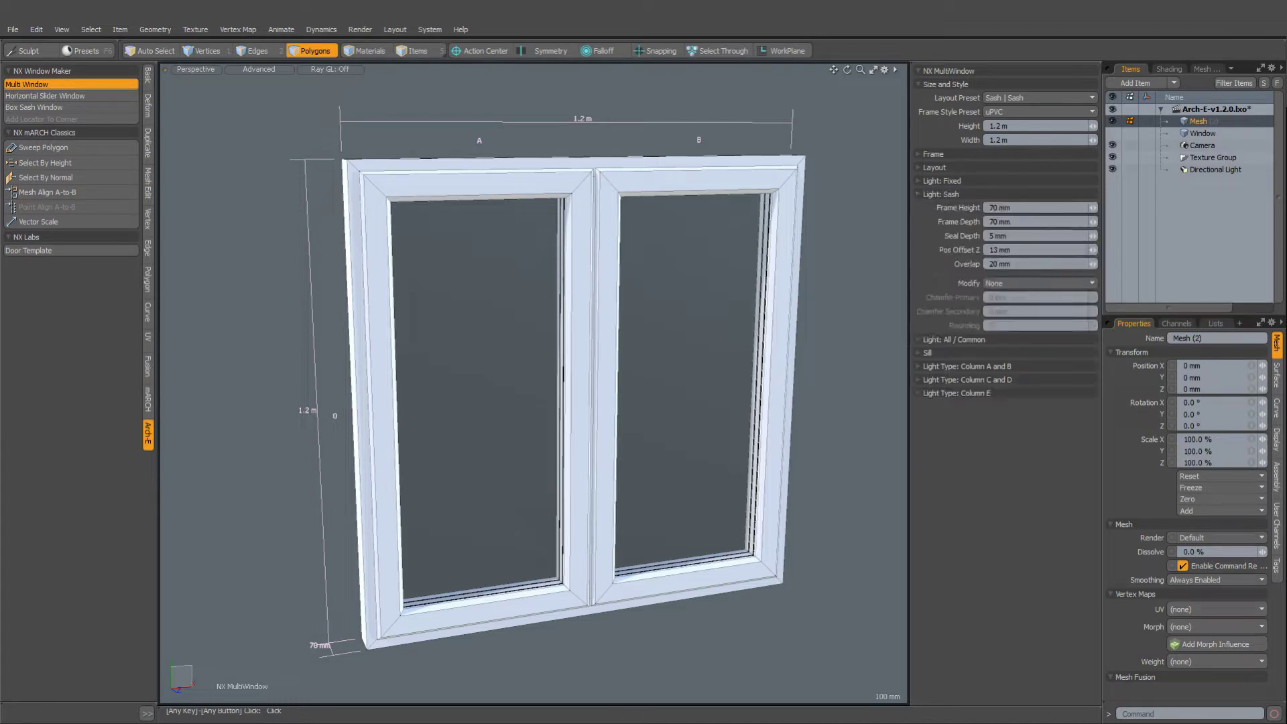
left_click(941, 194)
left_click(928, 220)
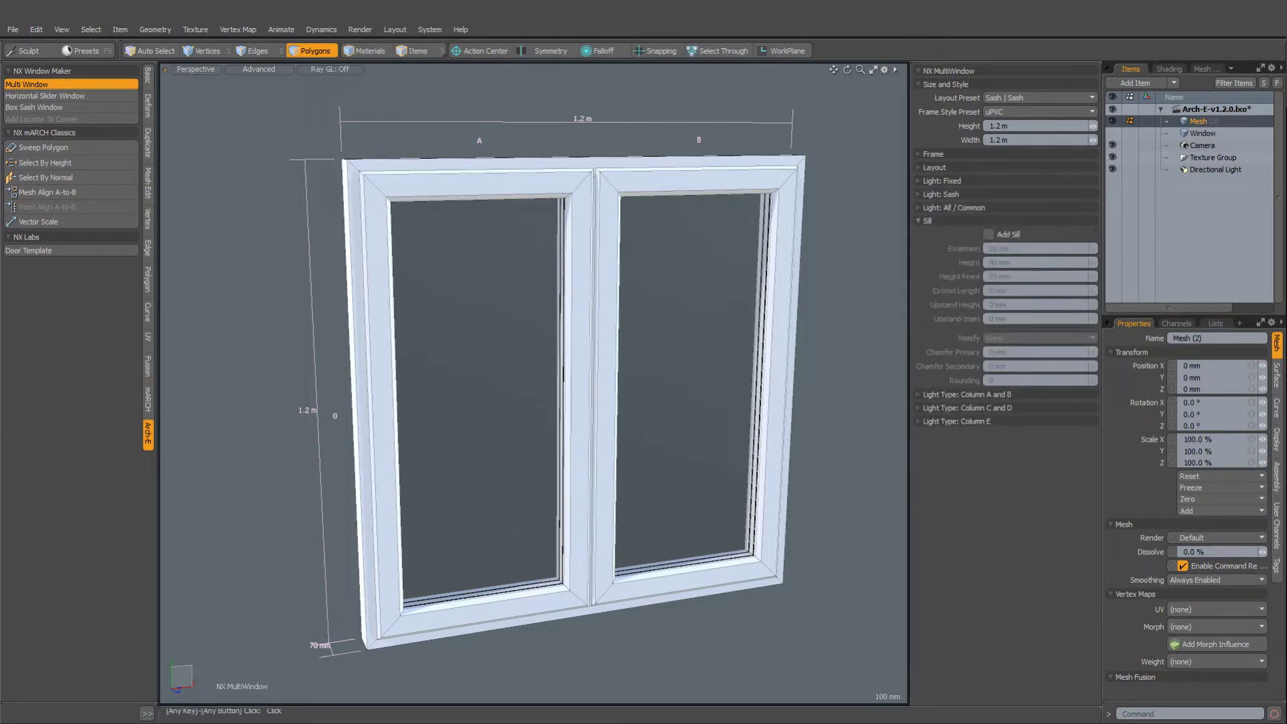
left_click(928, 220)
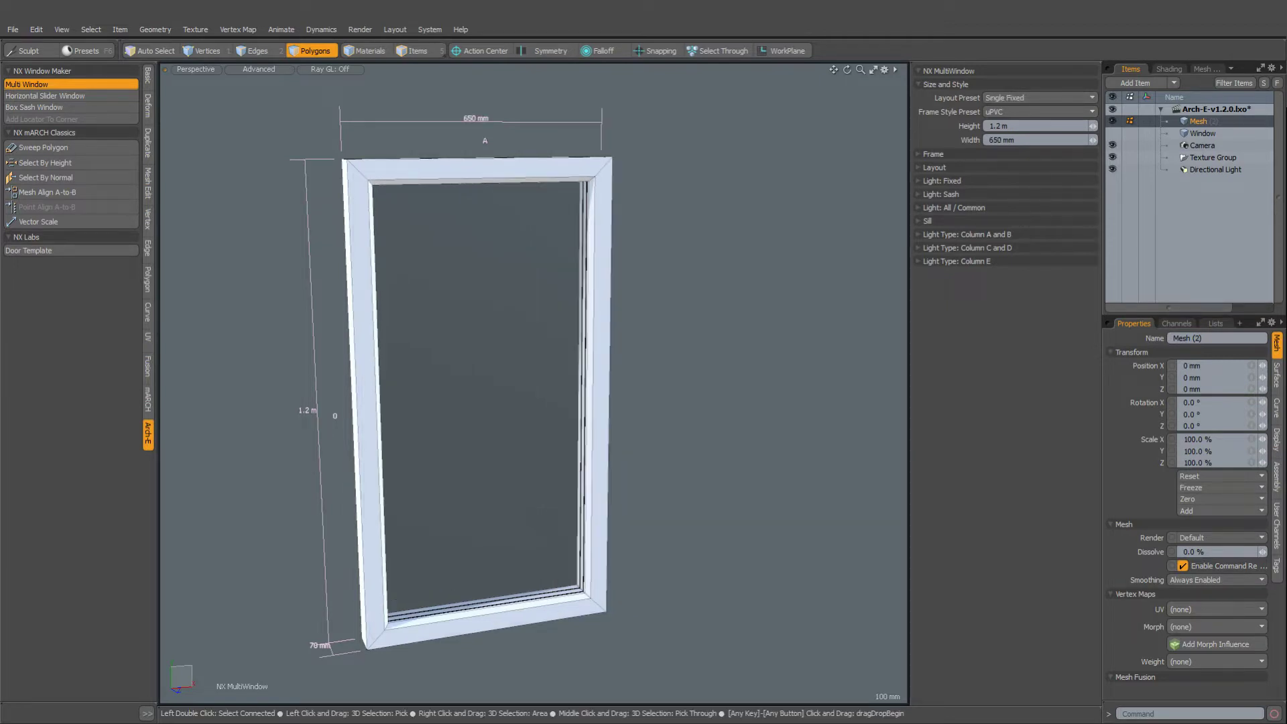
- Try the Single Sash and Sash | Sash layout presets on the window
left_click_drag(533, 396, 565, 412, "alt+shift")
left_click(1039, 98)
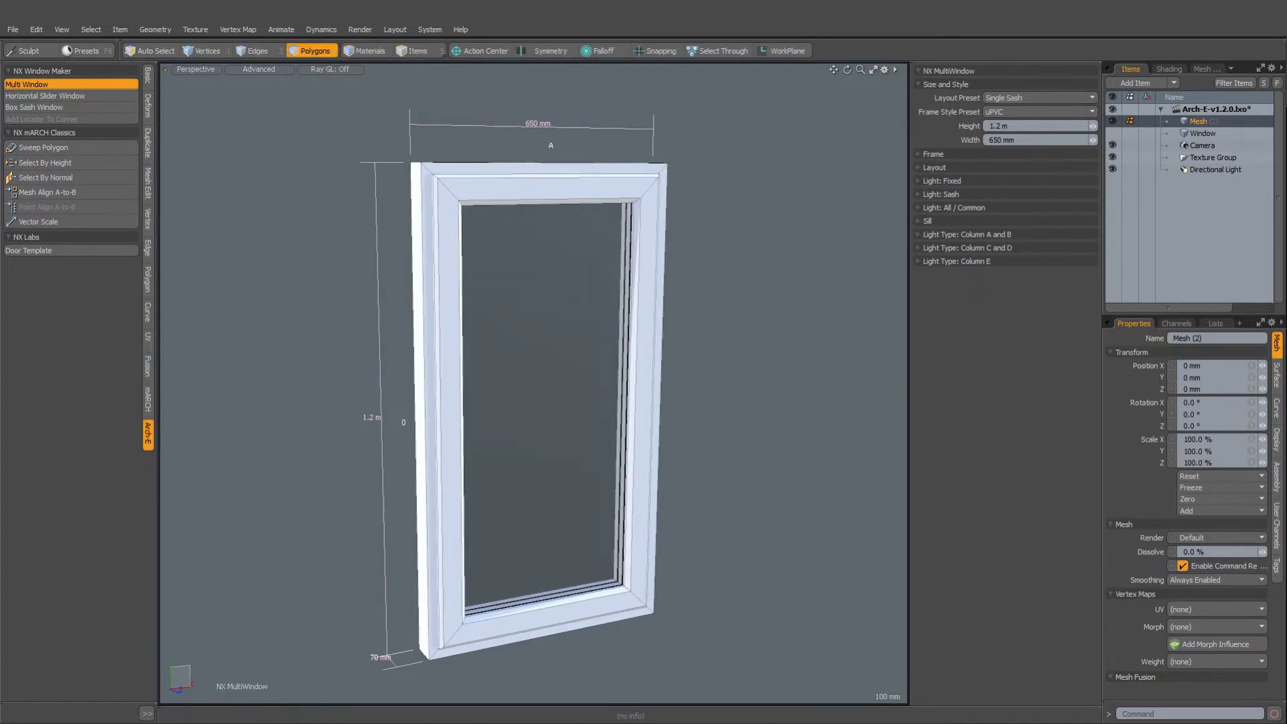
left_click(1039, 97)
mouse_move(565, 413)
left_mouse_down("ctrl+alt")
mouse_move(584, 413)
mouse_move(549, 410)
left_mouse_up("ctrl+alt")
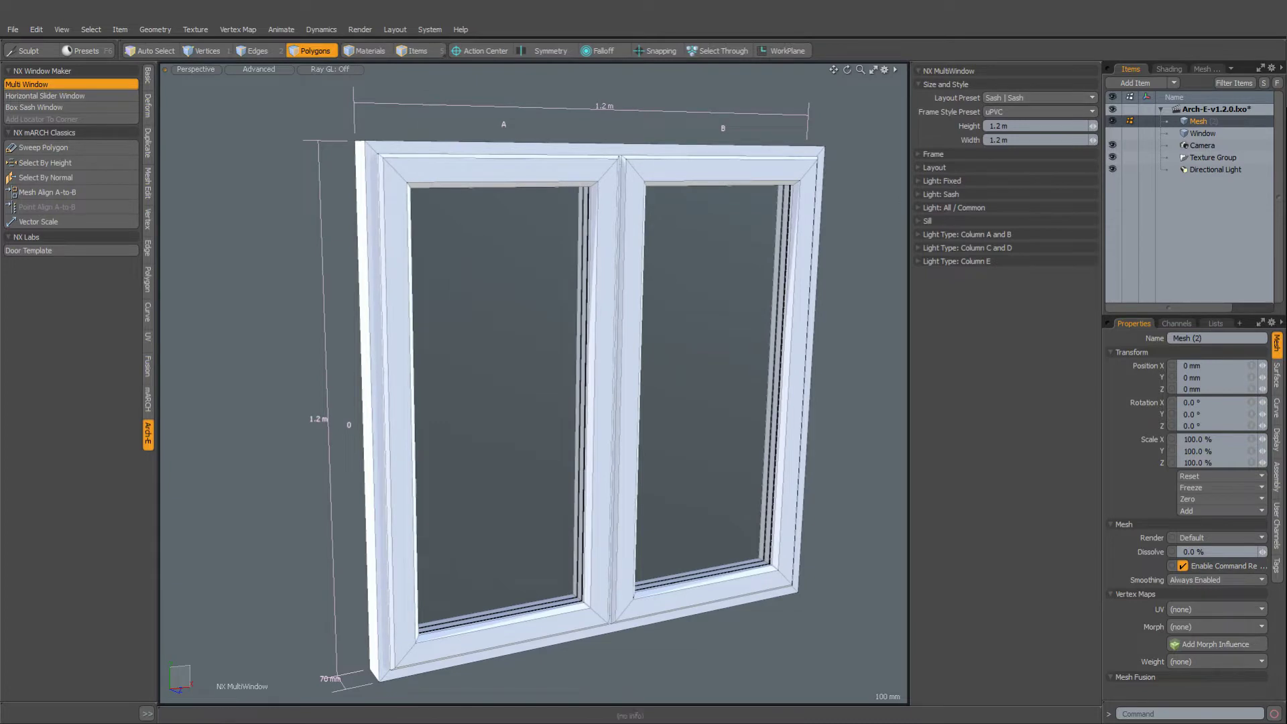
- Try the layout presets Fixed | Sash over Sash, Sash over Sash | Fixed and Fixed over Fixed - 2x
left_click(1039, 97)
left_click_drag(549, 410, 490, 405, "alt")
left_click_drag(490, 406, 352, 377, "alt+shift")
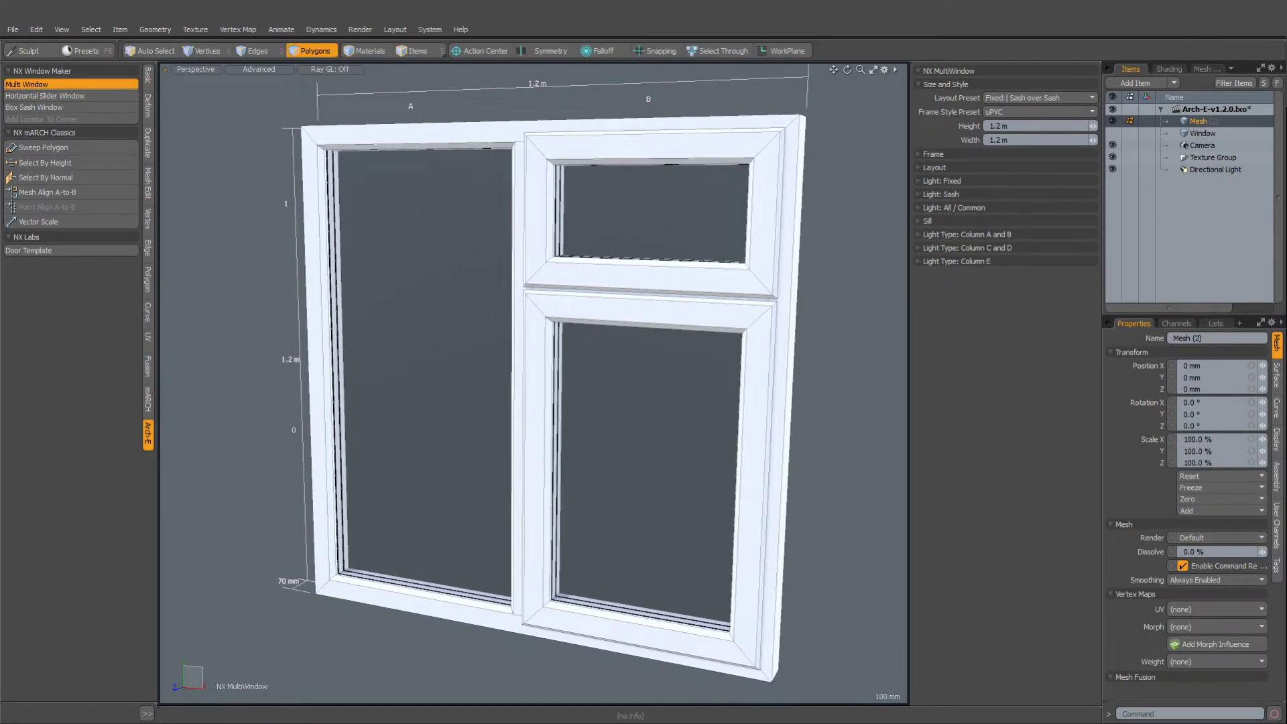
left_click(1040, 97)
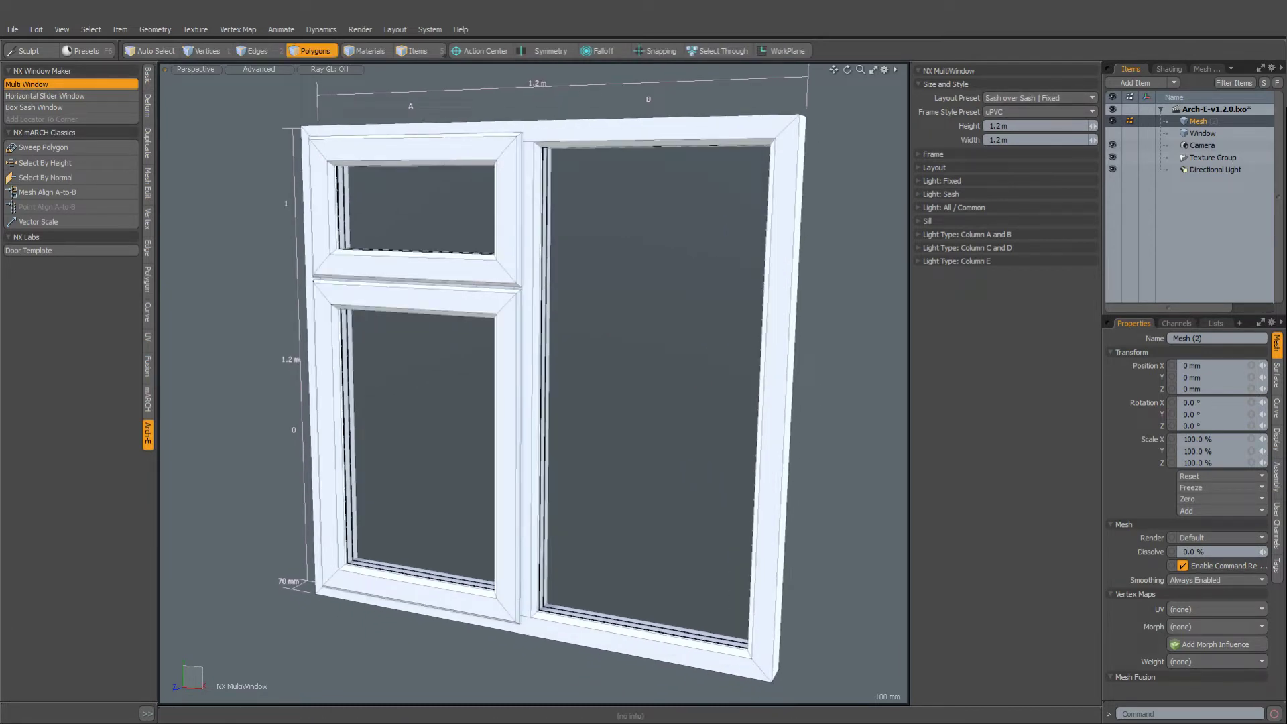
left_click(1039, 97)
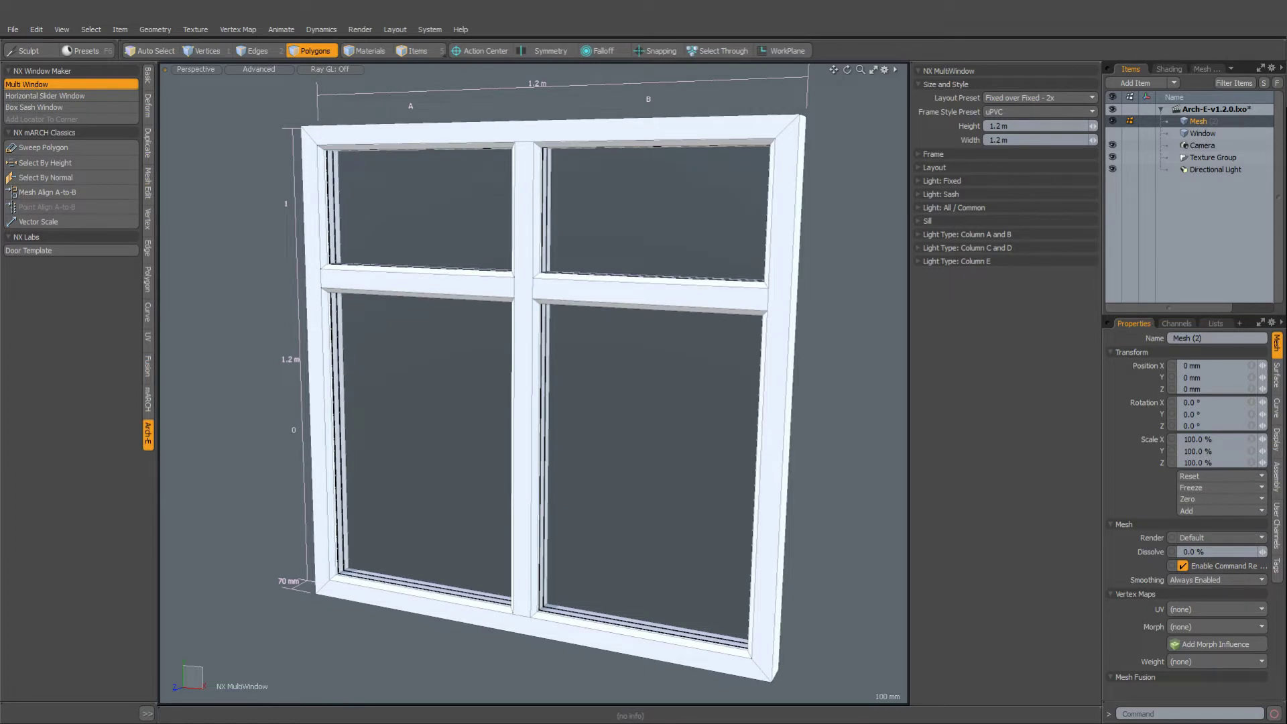
- Try the layout presets Sash over Fixed - 3x, Sash over Fixed - 4x and Offset Cross - 2 x 2
scroll(1039, 97, "down", 1, "ctrl")
scroll(1040, 98, "down", 2)
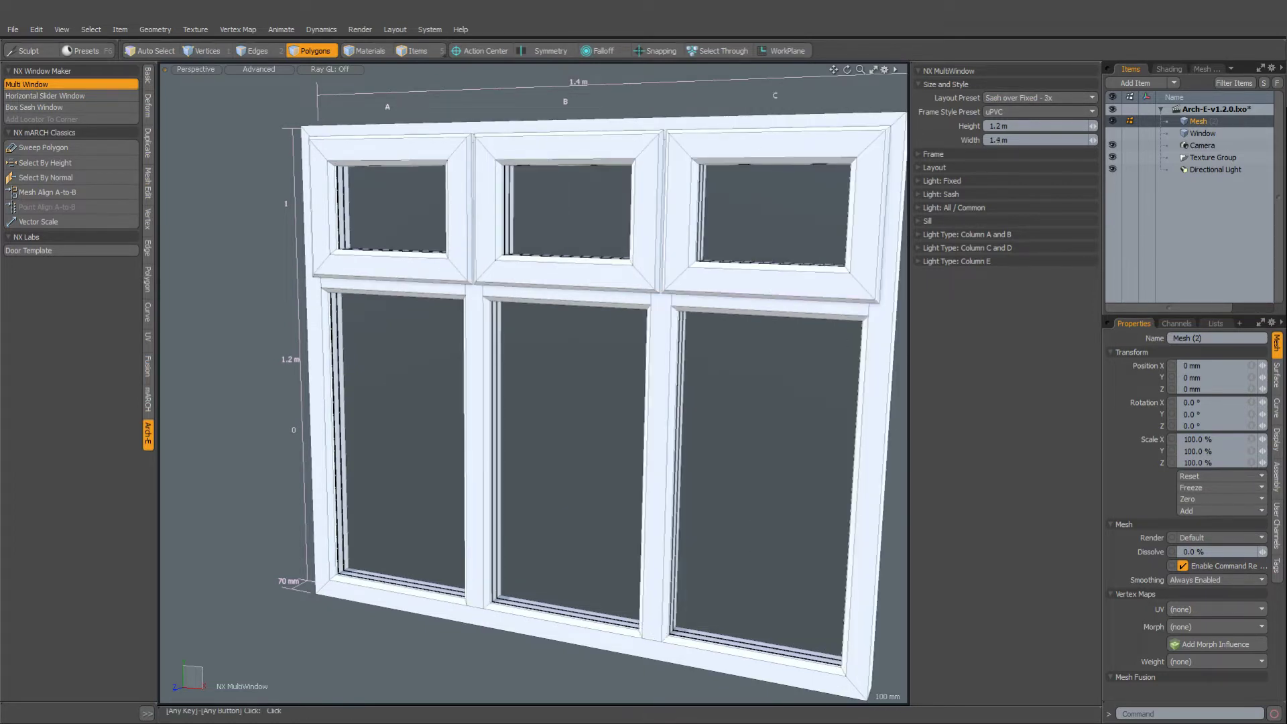
left_click_drag(537, 383, 419, 396, "ctrl+alt")
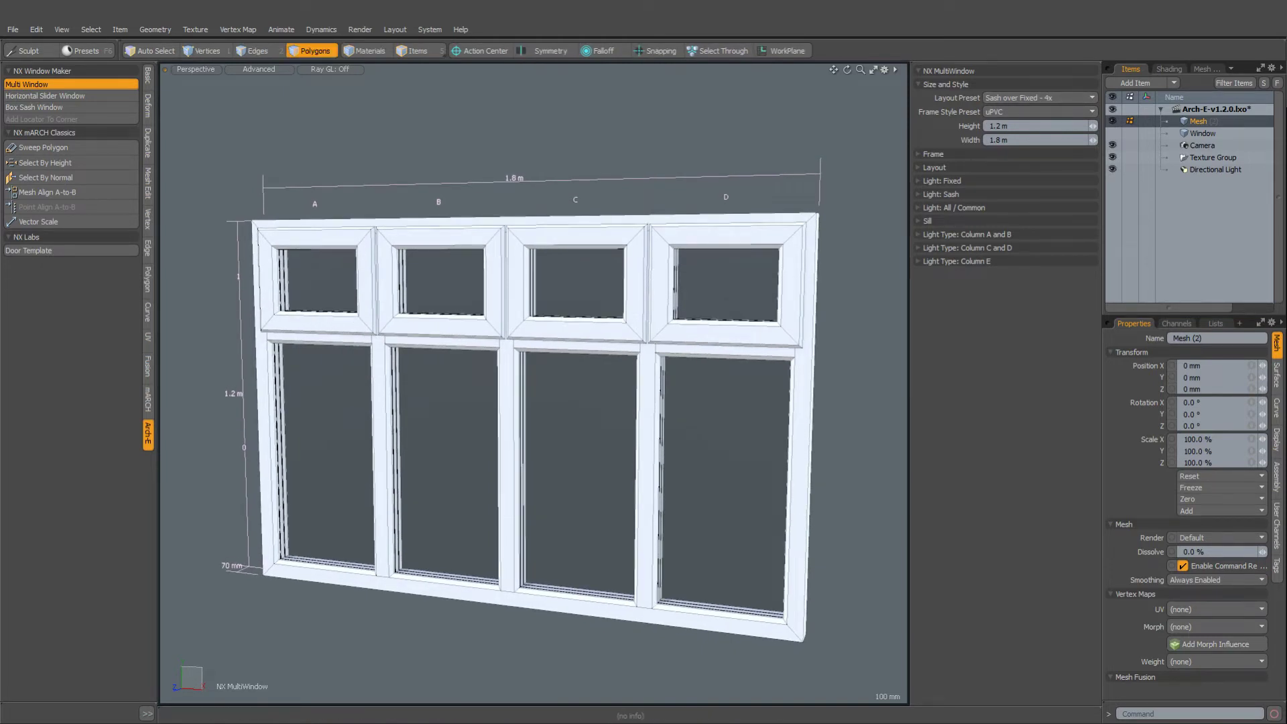
scroll(1039, 97, "down", 1)
left_click_drag(536, 382, 563, 420, "alt+shift")
left_click_drag(563, 420, 489, 469, "ctrl+alt")
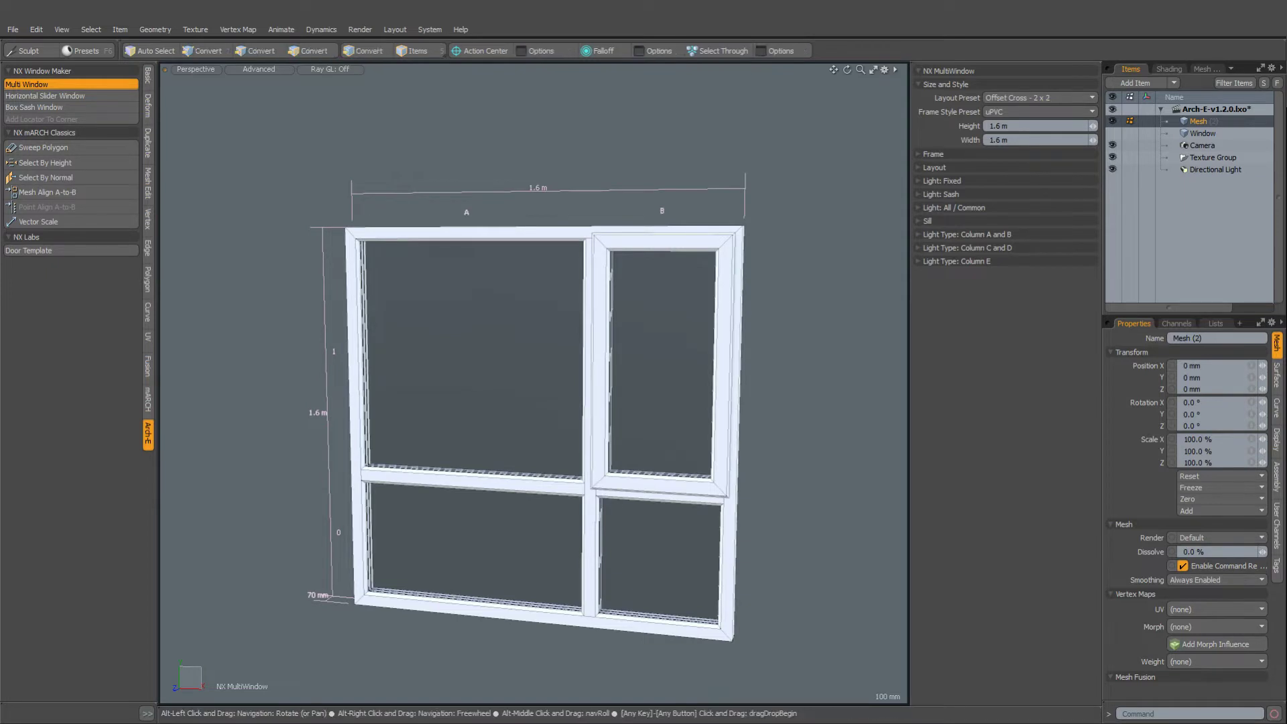
- Try the Contemporary - 5 x 5 layout preset and inspect the whole window
left_click_drag(533, 383, 523, 396, "alt")
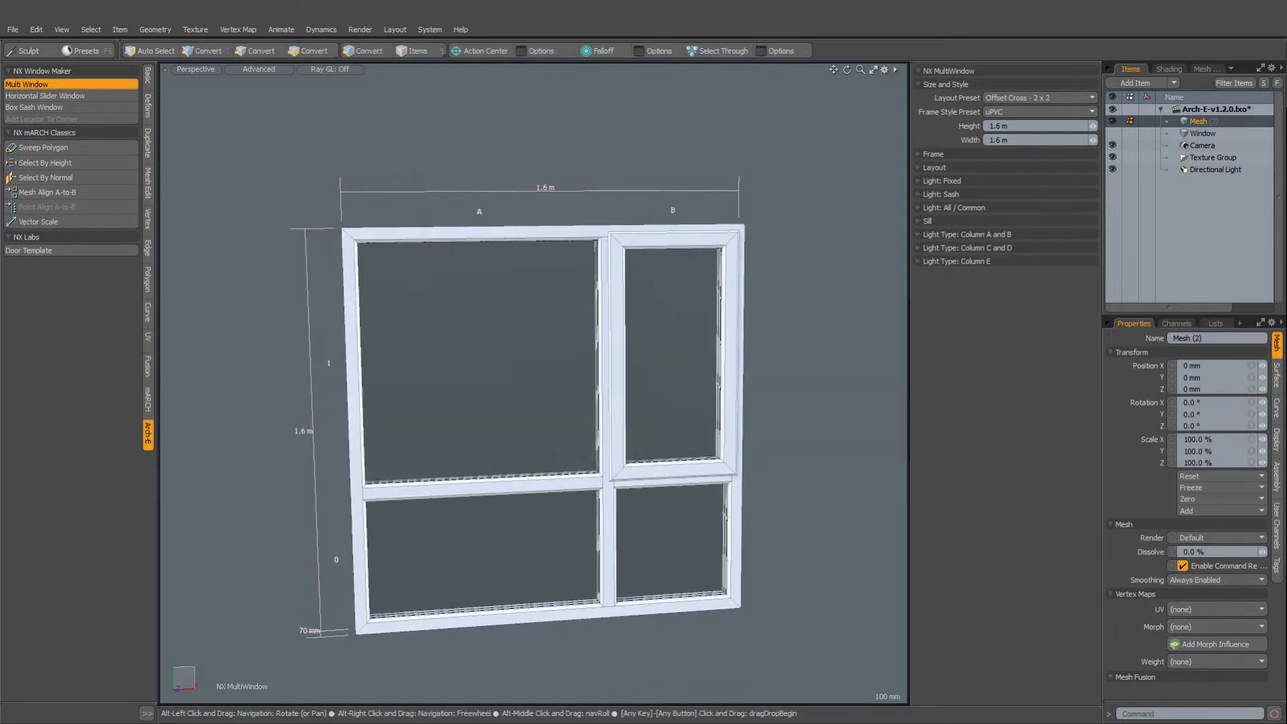
left_click_drag(631, 389, 699, 362, "alt")
scroll(643, 386, "up", 3)
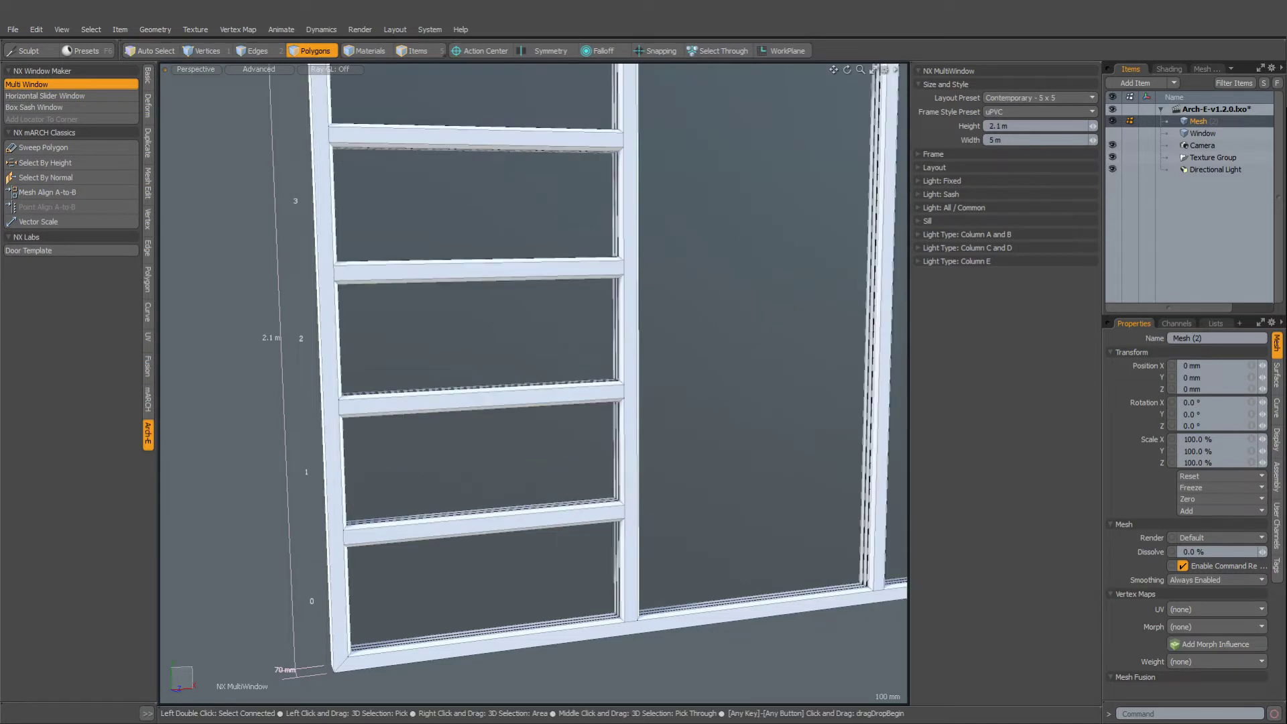
key("a")
left_click_drag(533, 383, 722, 392, "ctrl+alt")
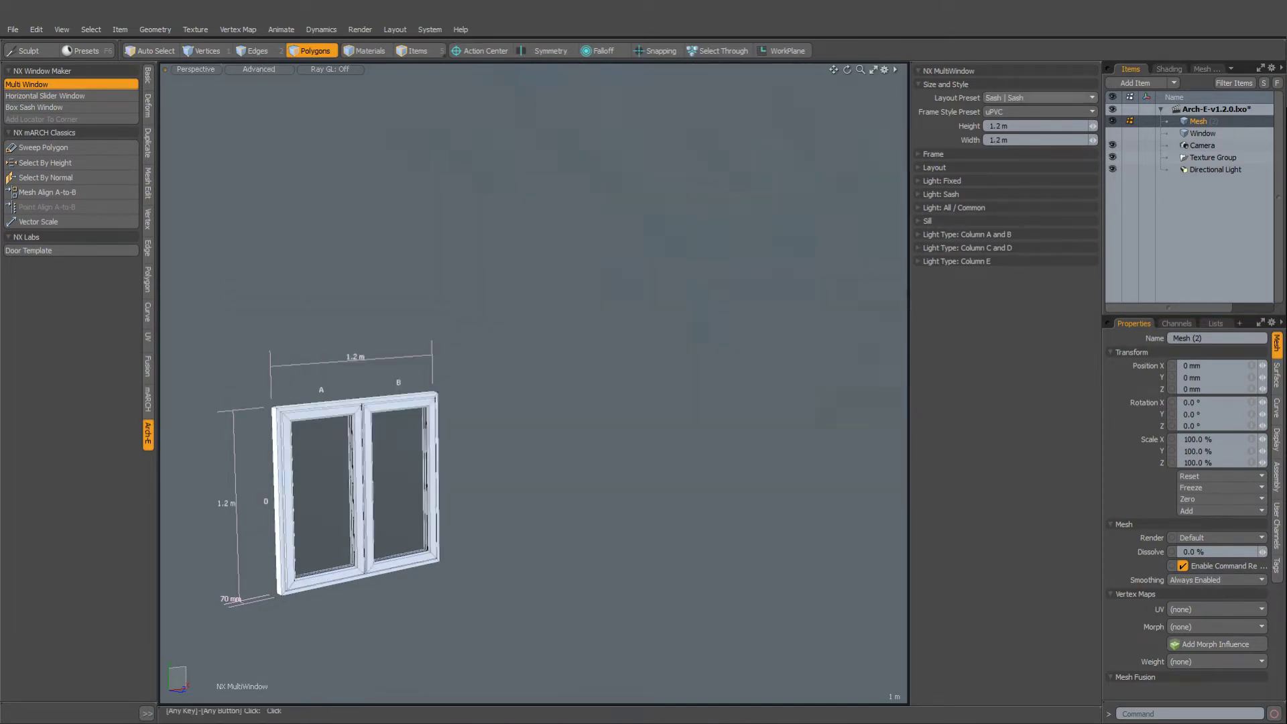
- Set the layout preset to Fixed | Sash over Sash and inspect the uPVC frame from several angles
key("a")
mouse_move(509, 192)
left_mouse_down("alt")
mouse_move(373, 192)
mouse_move(529, 192)
left_mouse_up("alt")
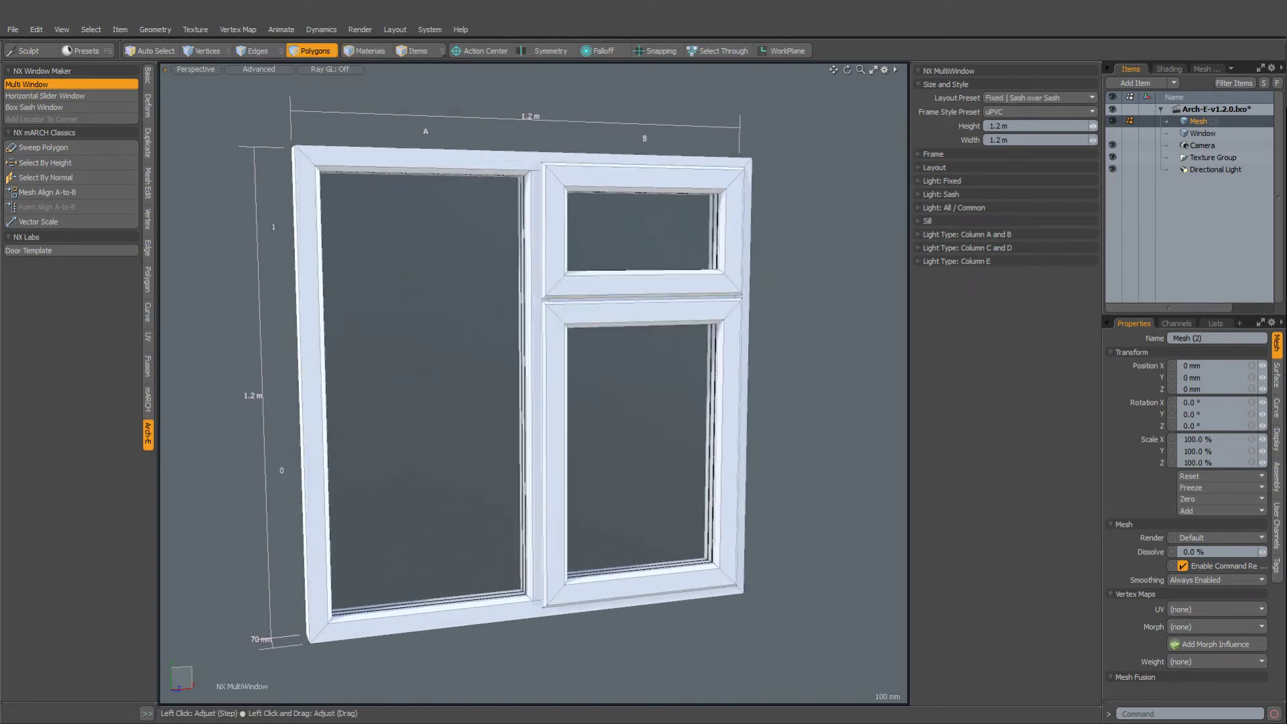
left_click_drag(530, 192, 463, 202, "alt")
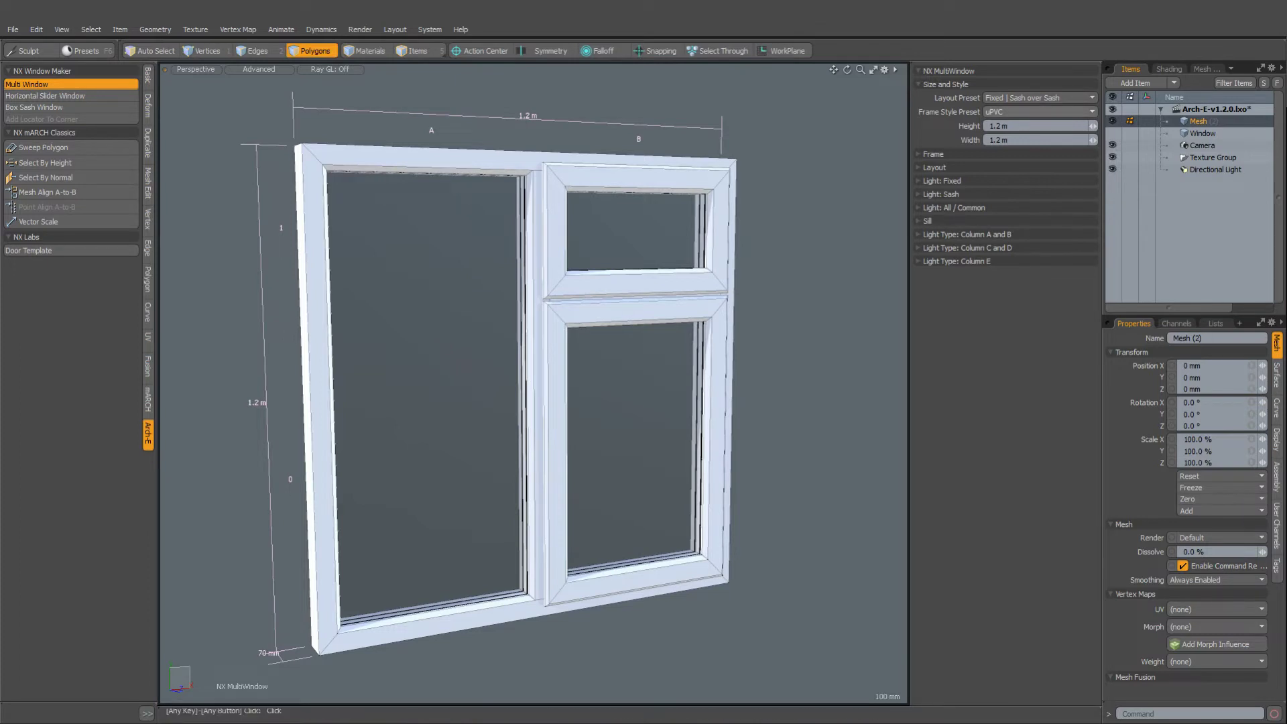
left_click_drag(463, 203, 407, 203, "alt")
left_click_drag(557, 375, 593, 375, "alt")
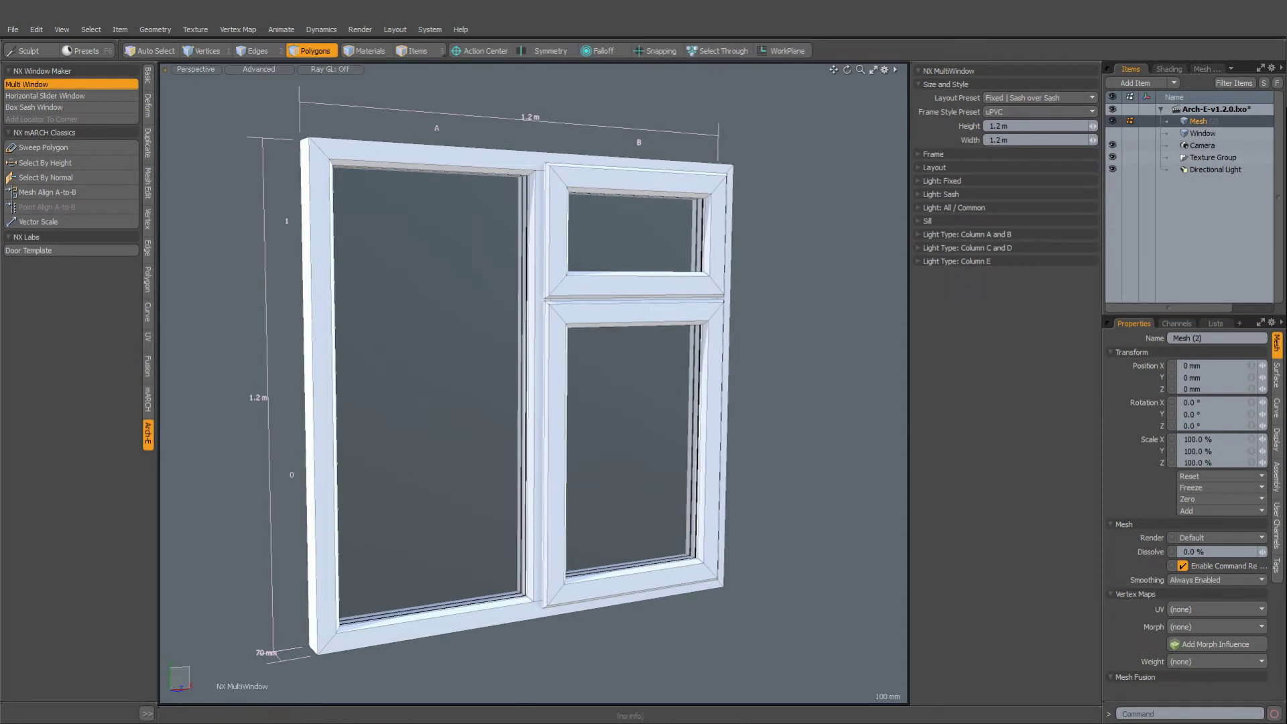
- Try the Alu, Alu Flush and Alu Slimline frame style presets on the window
left_click(1012, 135)
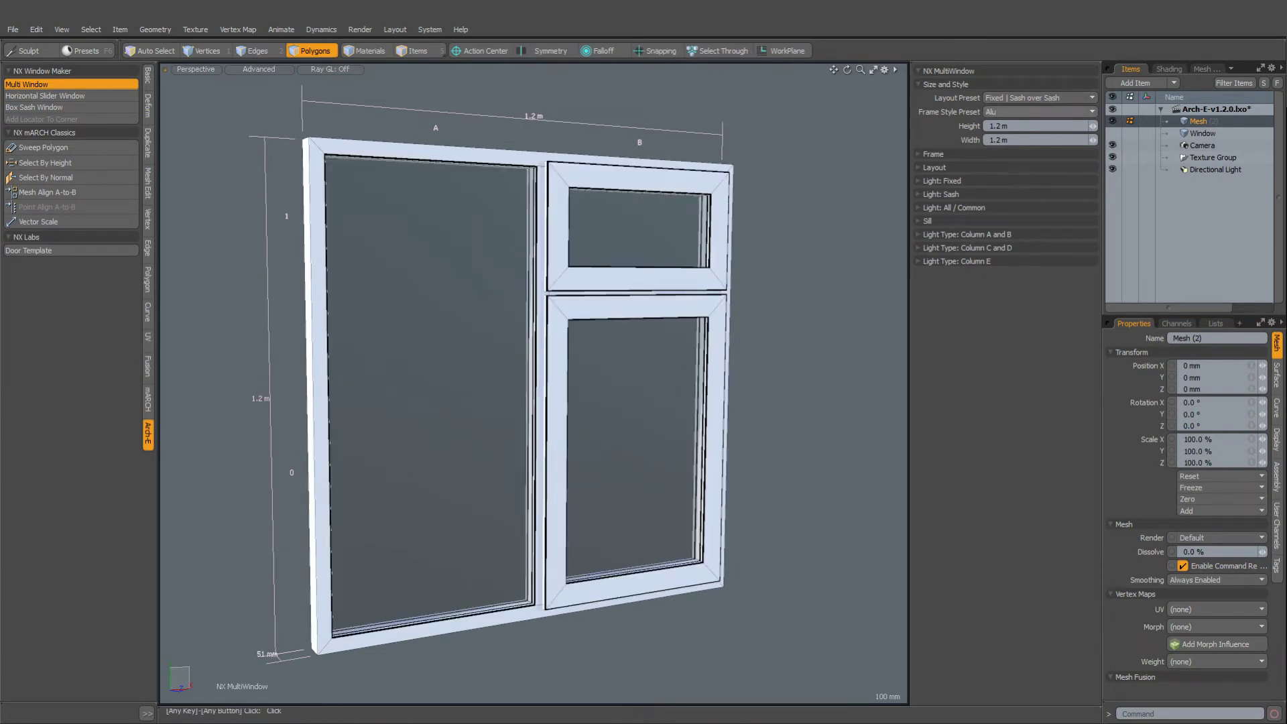
left_click(1039, 111)
left_click_drag(593, 375, 517, 376, "alt")
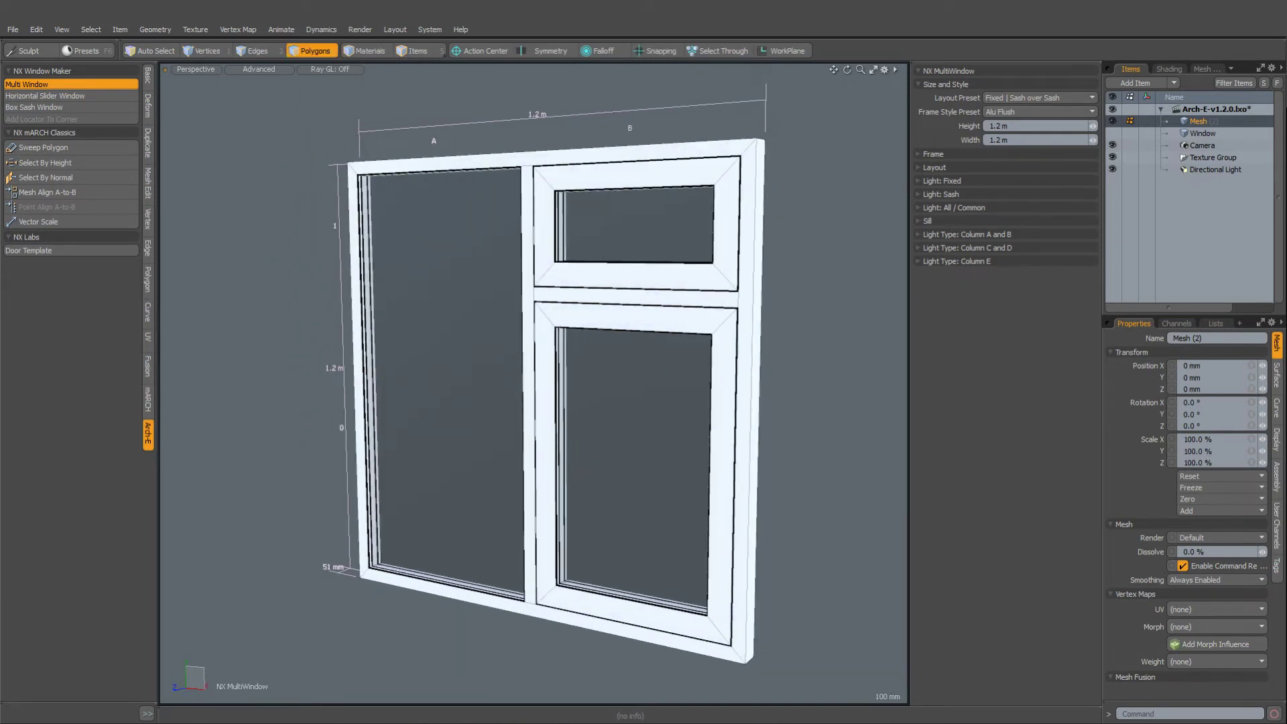
left_click(1039, 112)
mouse_move(706, 334)
left_mouse_down("ctrl+alt")
mouse_move(661, 334)
mouse_move(684, 334)
left_mouse_up("ctrl+alt")
left_click(1039, 112)
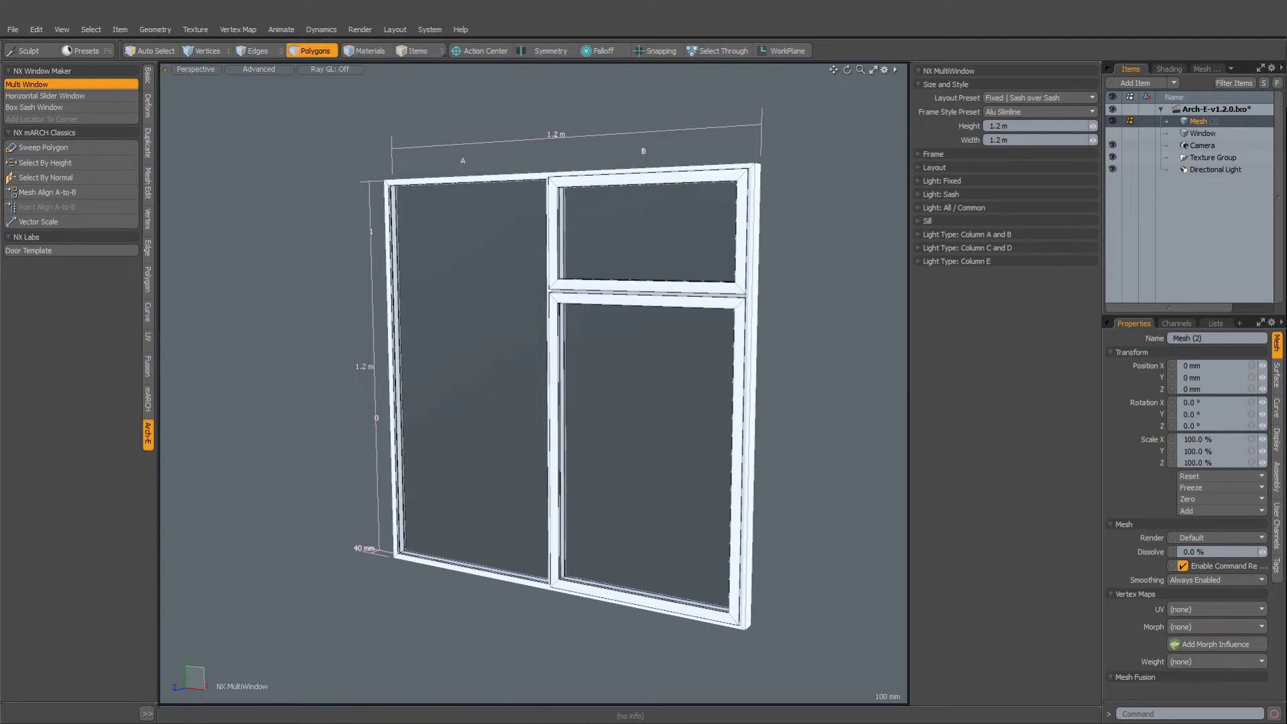
- Set the frame style preset to Wood and the layout preset to Sash over Fixed - 4x, with the Layout settings shown
left_click_drag(603, 349, 687, 332, "alt")
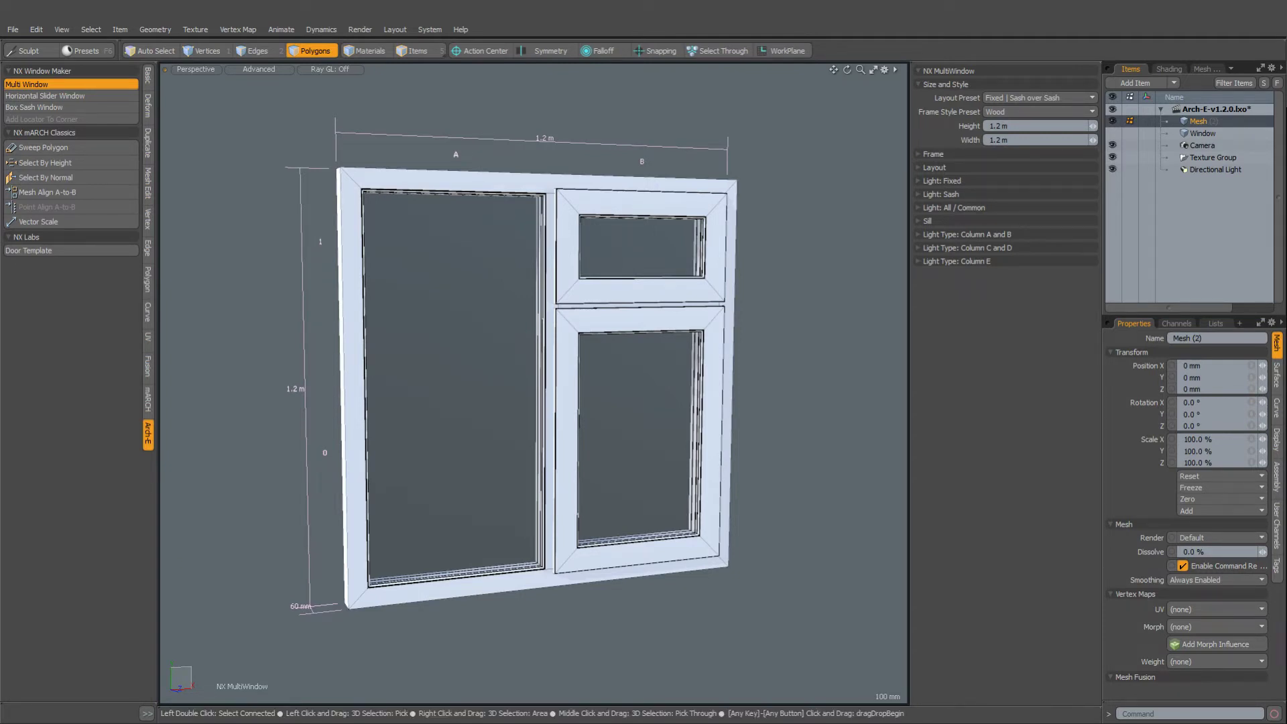
left_click(946, 84)
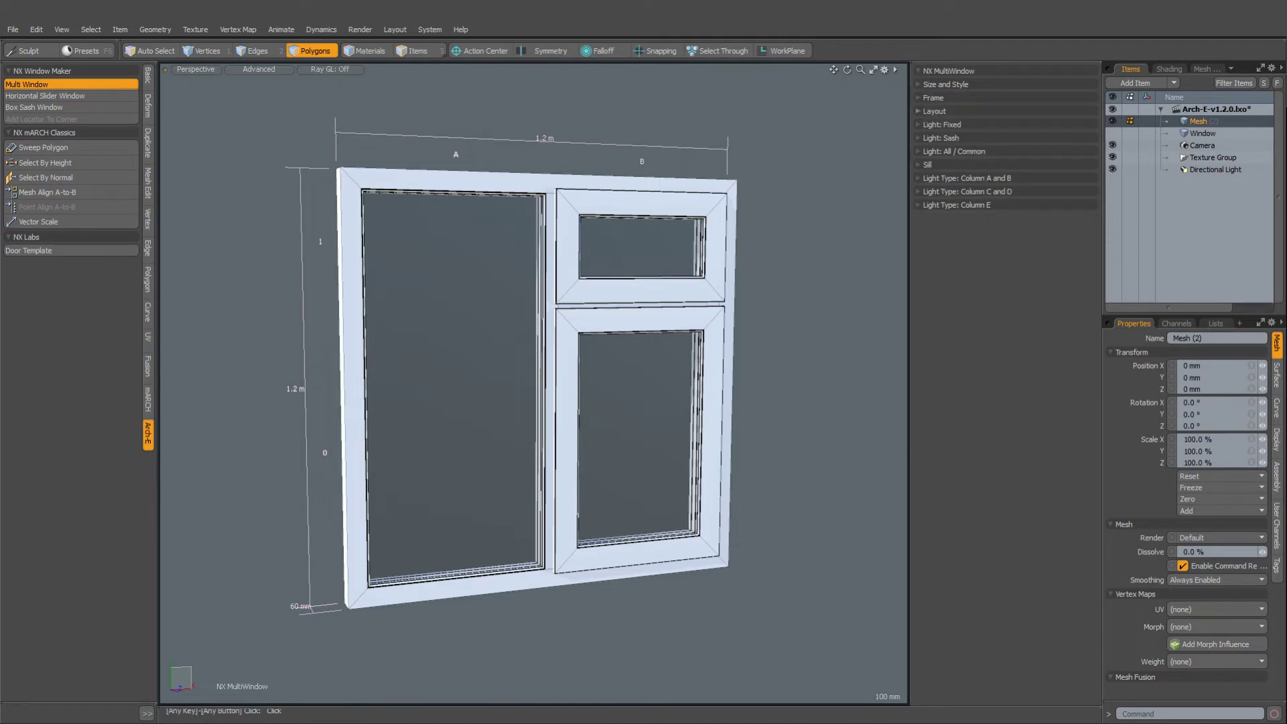
left_click(934, 111)
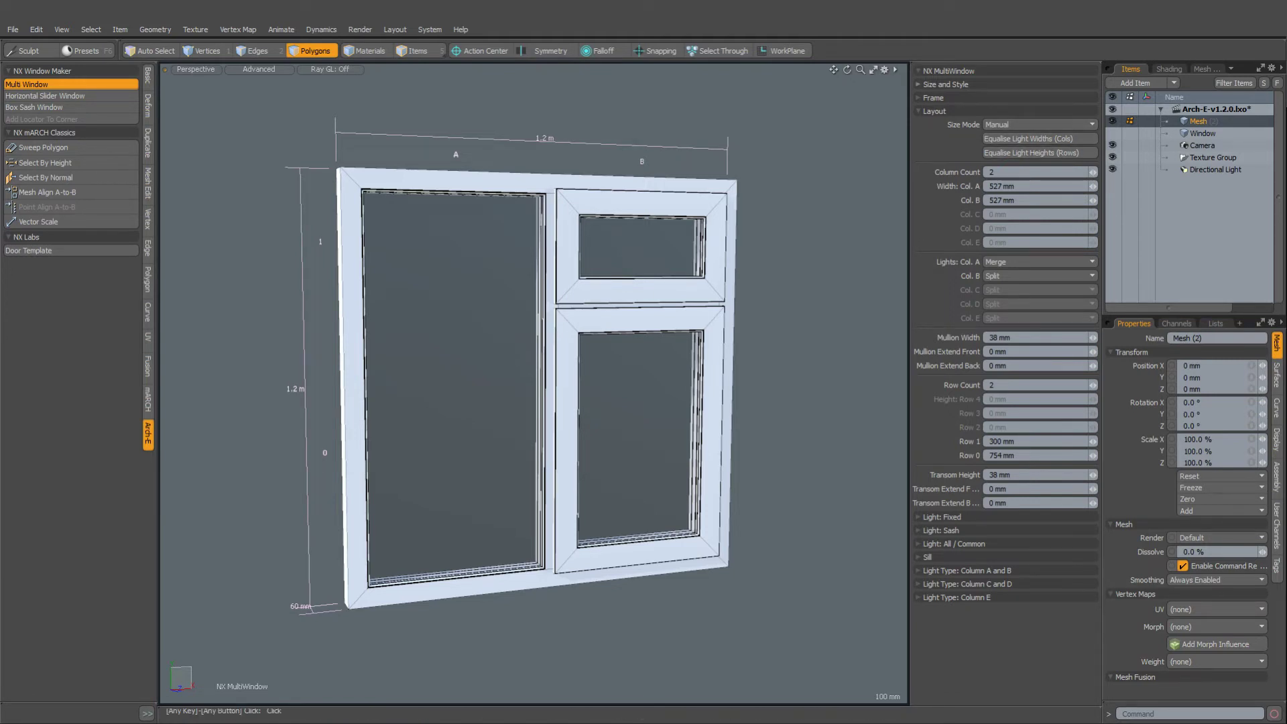
left_click(945, 84)
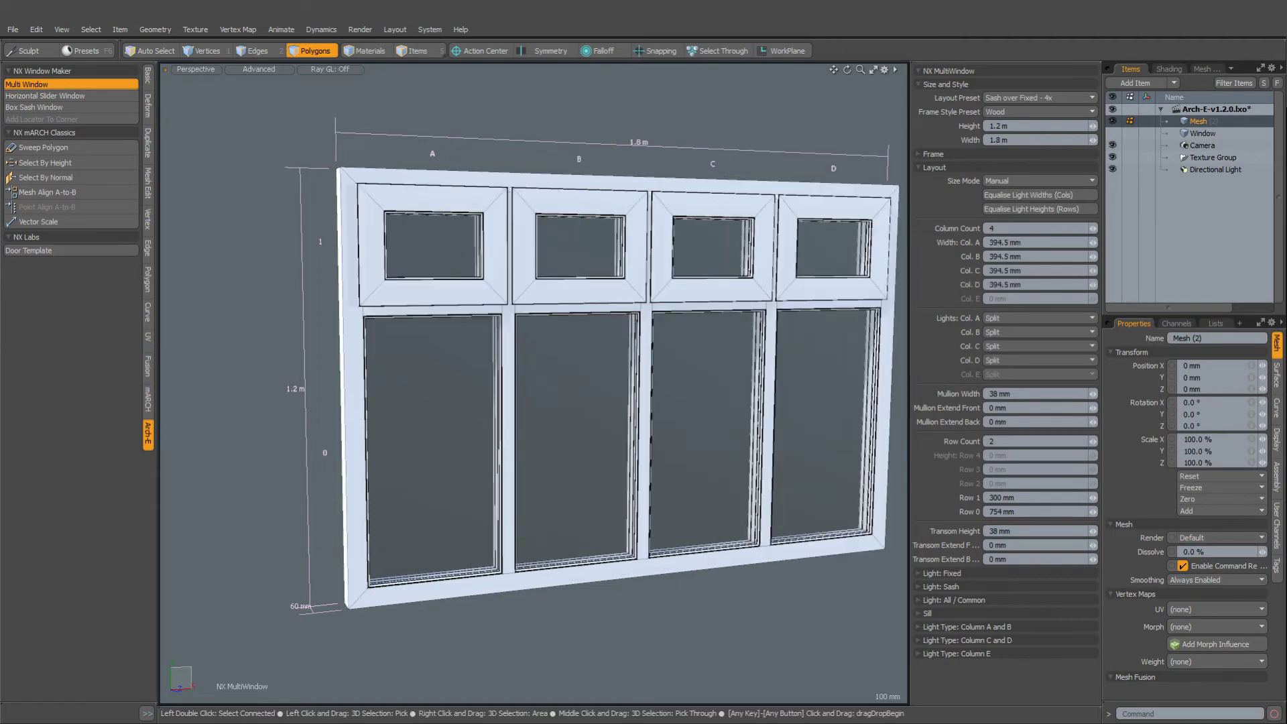
left_click_drag(537, 376, 509, 375, "ctrl+alt")
mouse_move(509, 375)
left_mouse_down("ctrl+alt")
mouse_move(550, 376)
mouse_move(519, 366)
left_mouse_up("ctrl+alt")
mouse_move(519, 366)
left_mouse_down("ctrl+alt")
mouse_move(500, 365)
mouse_move(516, 366)
left_mouse_up("ctrl+alt")
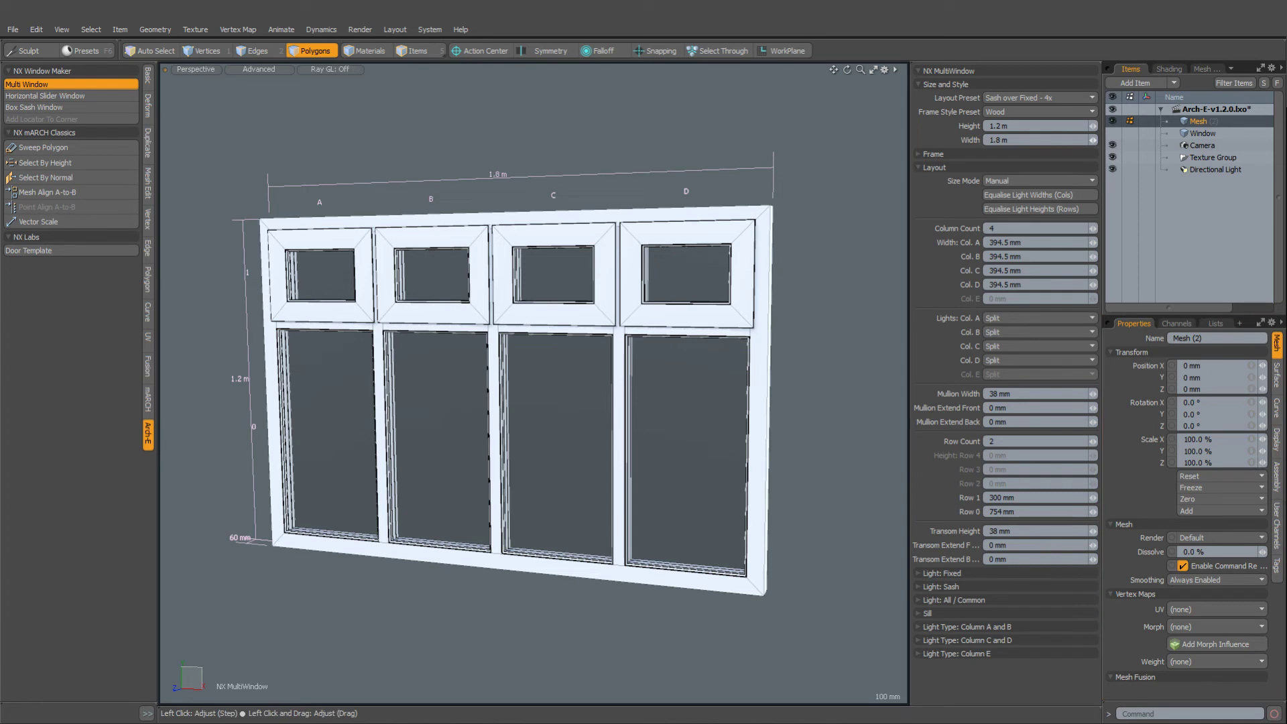
- Widen the window to 2 m and equalise the light widths across columns and the light heights across rows
left_click_drag(1093, 139, 1107, 140)
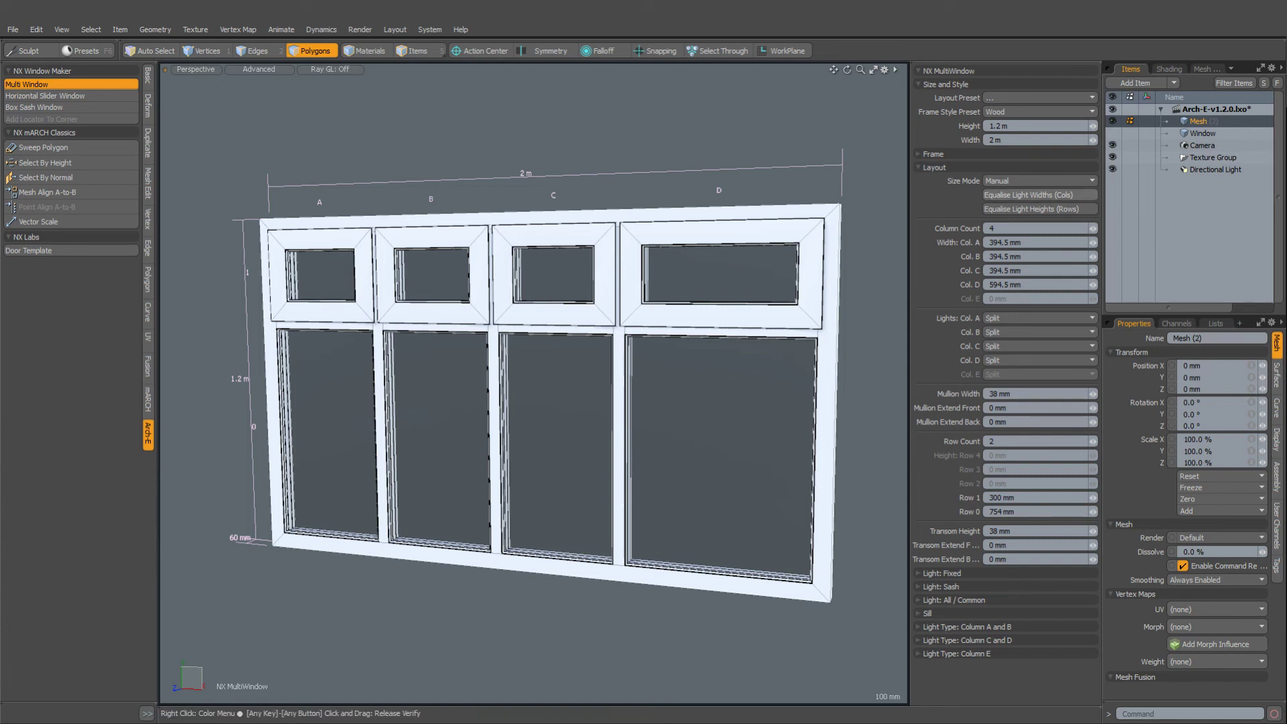
left_click(1073, 194)
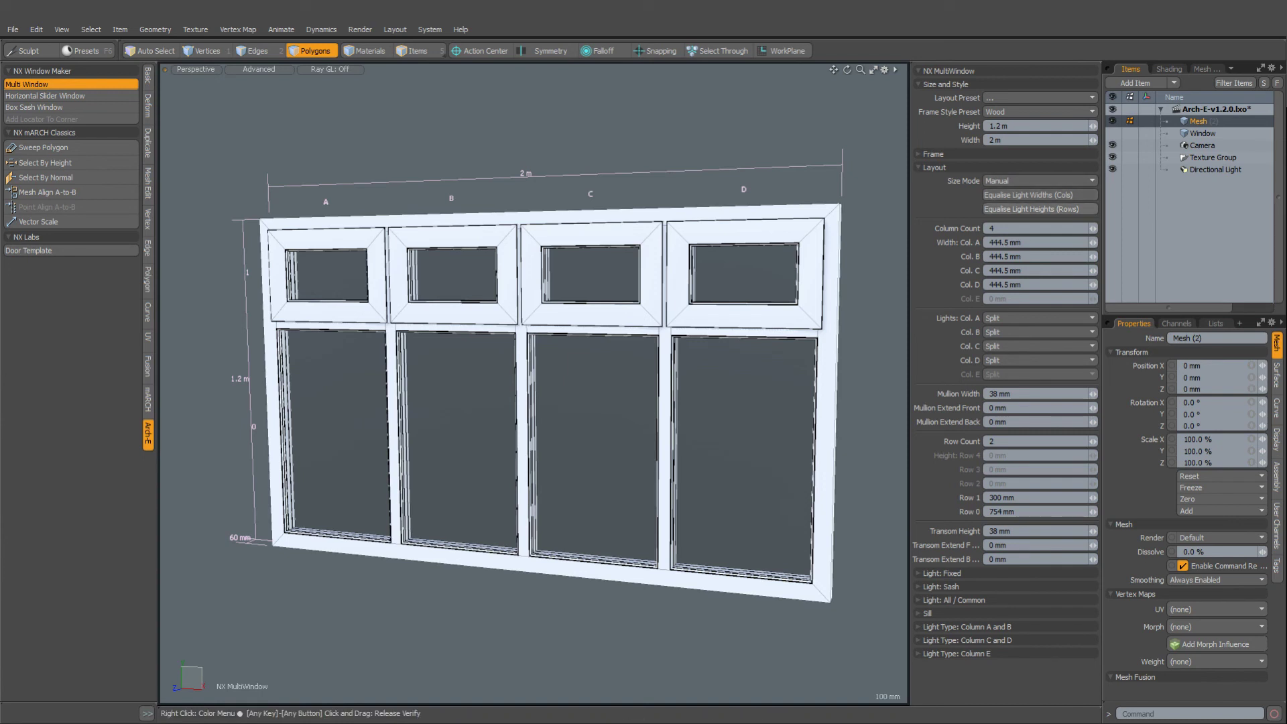
left_click(1073, 209)
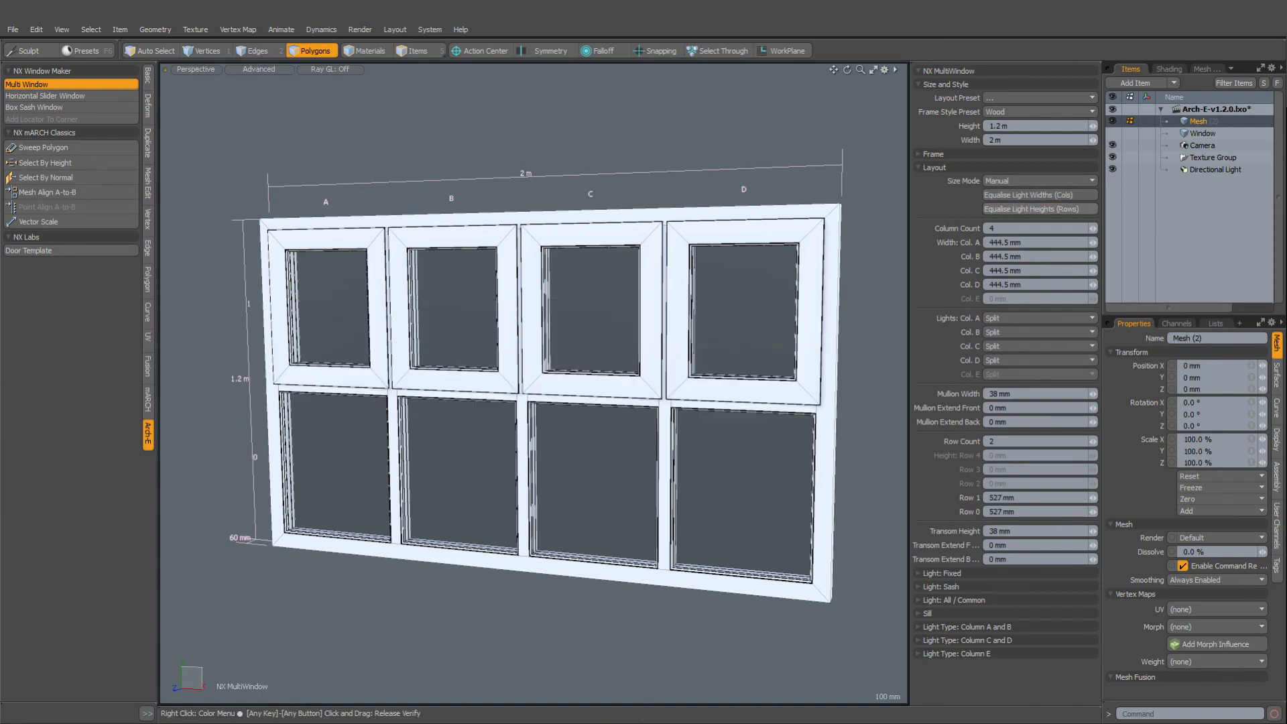